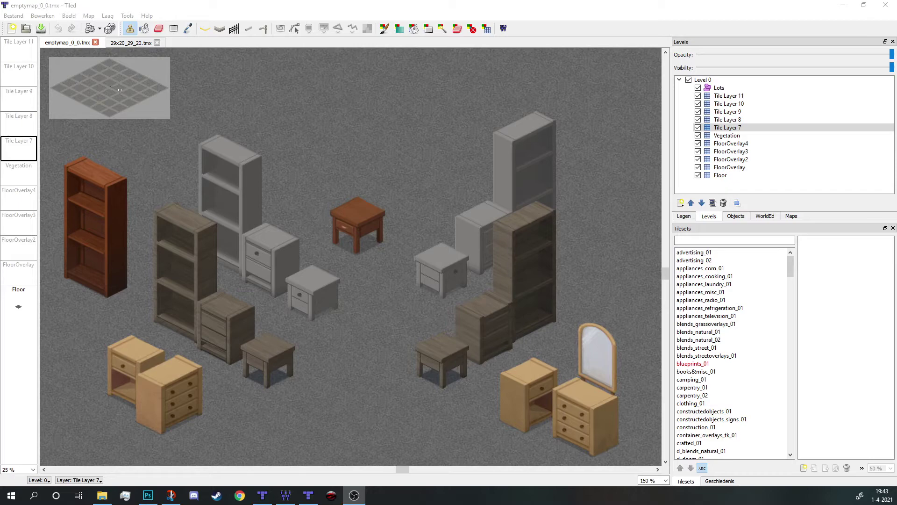
- Switch to File Explorer and copy TEST.png from the furniture folder
{"action": "key", "text": "alt+Tab"}
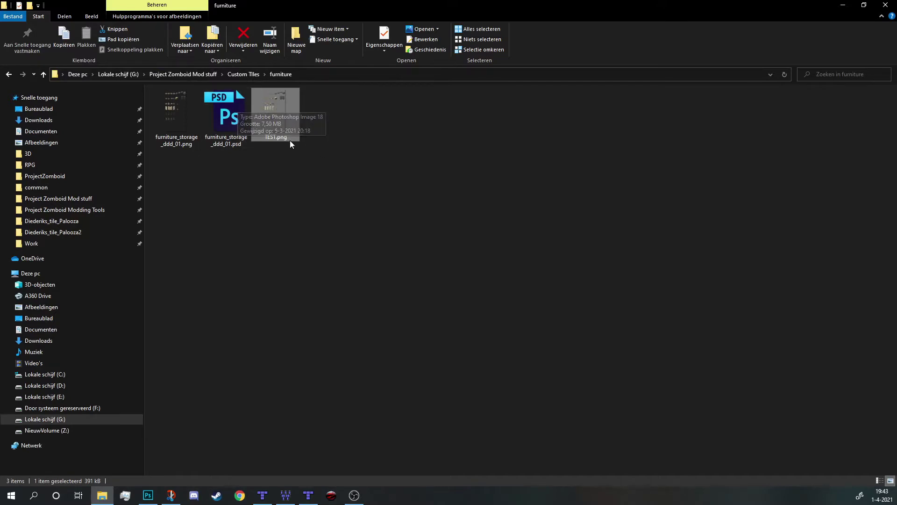
{"action": "mouse_move", "coordinate": [273, 131]}
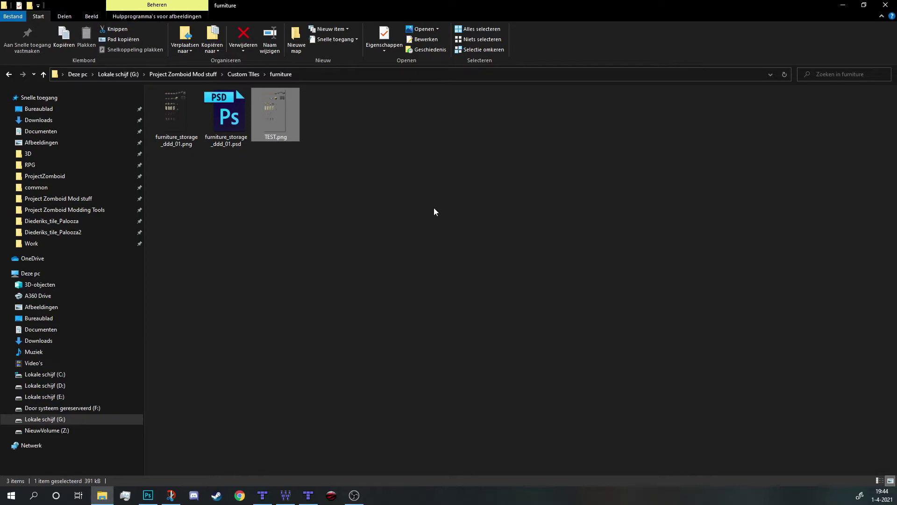
{"action": "key", "text": "ctrl+c"}
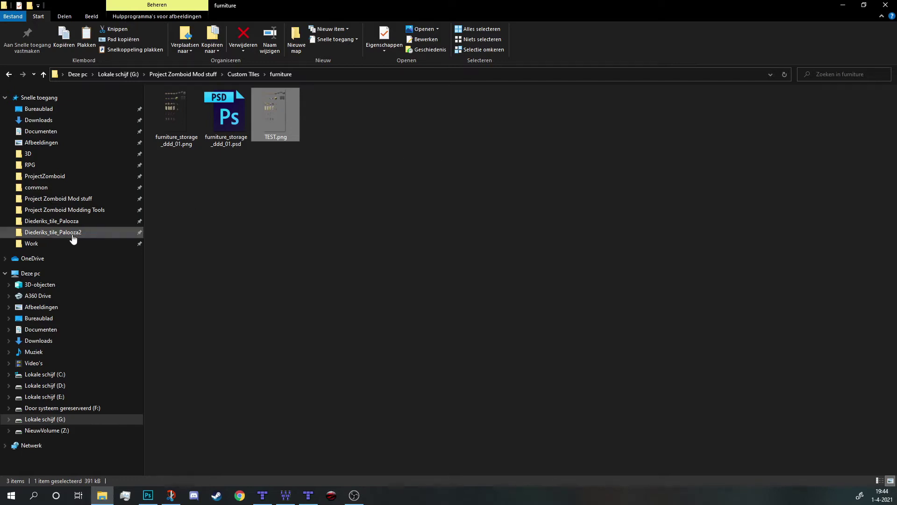
- Paste TEST.png into the Tiles\2x folder of Project Zomboid Modding Tools, replacing the existing file
{"action": "left_click", "coordinate": [90, 210]}
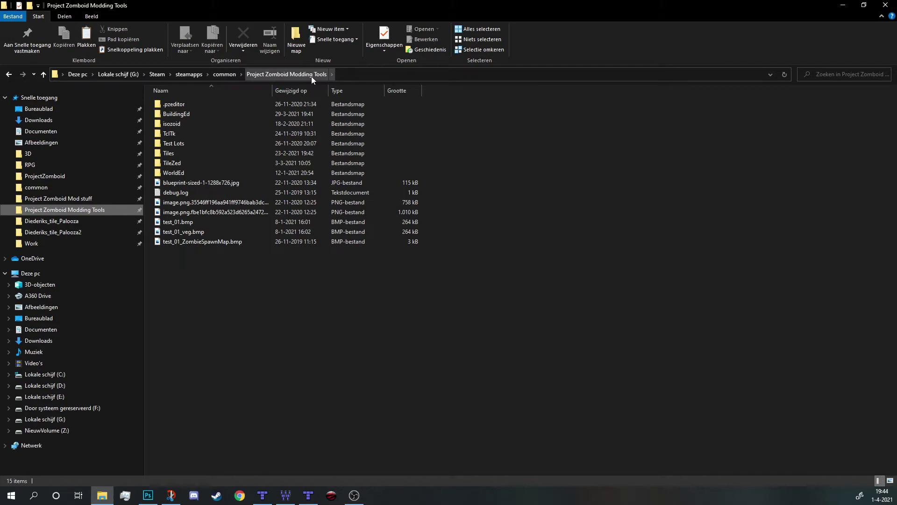
{"action": "double_click", "coordinate": [188, 153]}
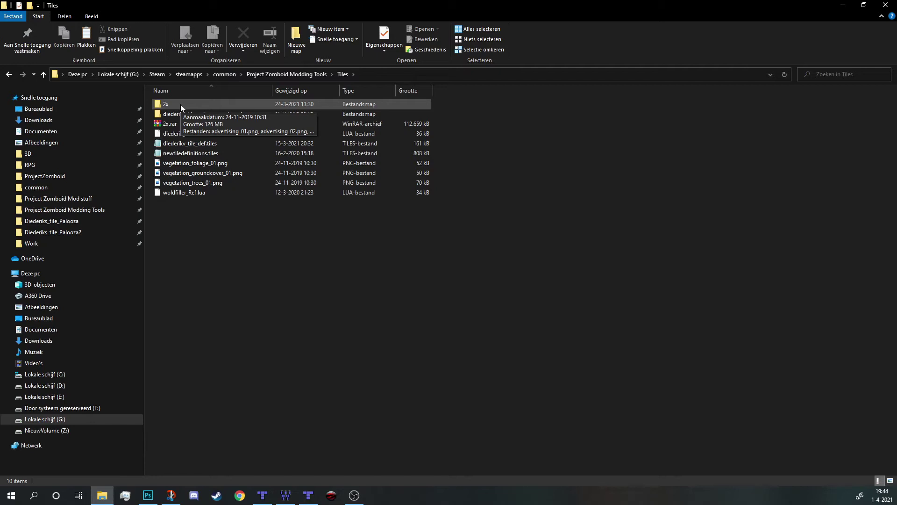
{"action": "double_click", "coordinate": [180, 105]}
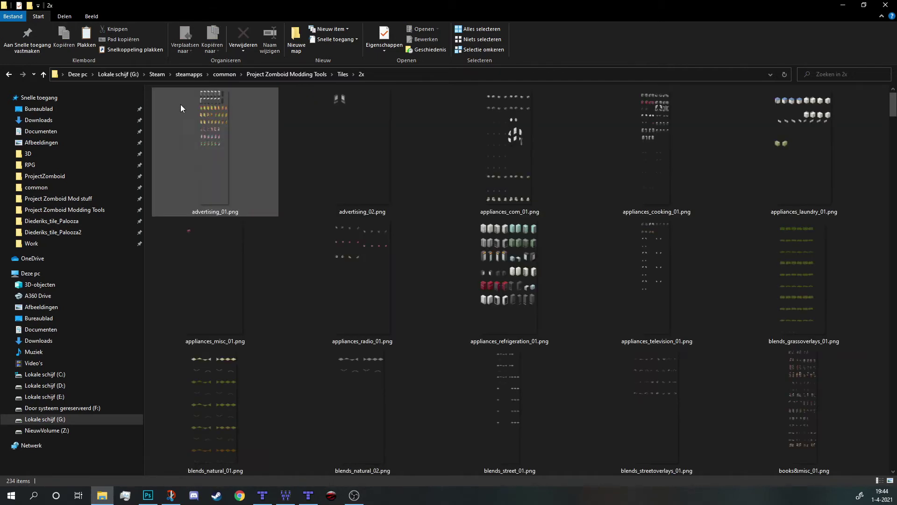
{"action": "left_click", "coordinate": [330, 124]}
{"action": "key", "text": "ctrl+v"}
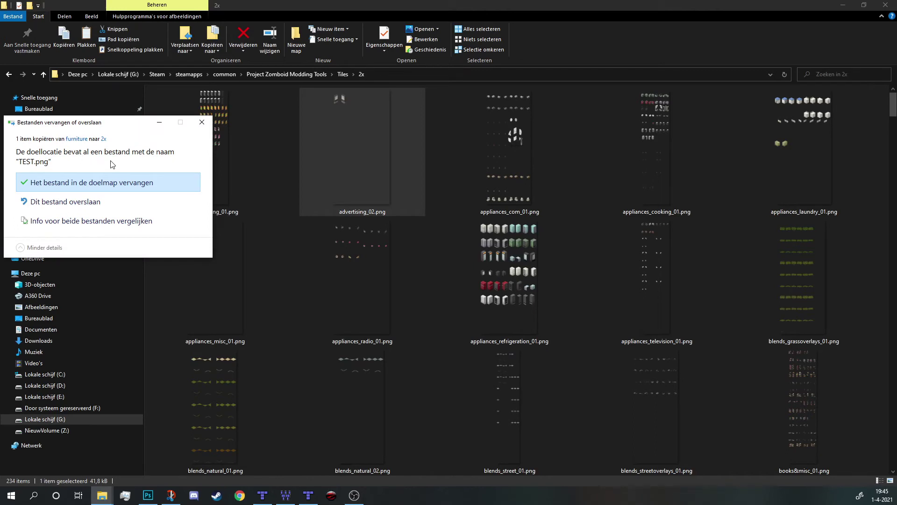
{"action": "left_click", "coordinate": [129, 184]}
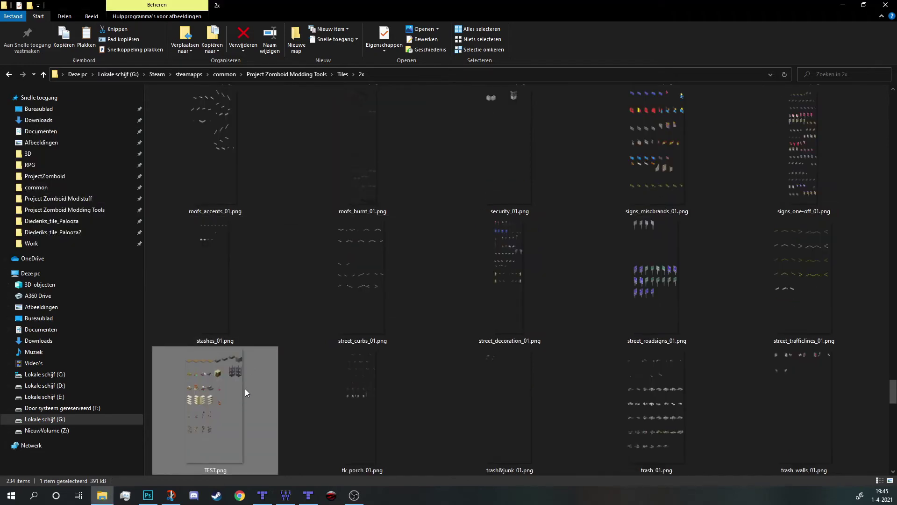
- View the copied TEST.png in Photos to inspect its tile sprites, then close it
{"action": "double_click", "coordinate": [245, 389]}
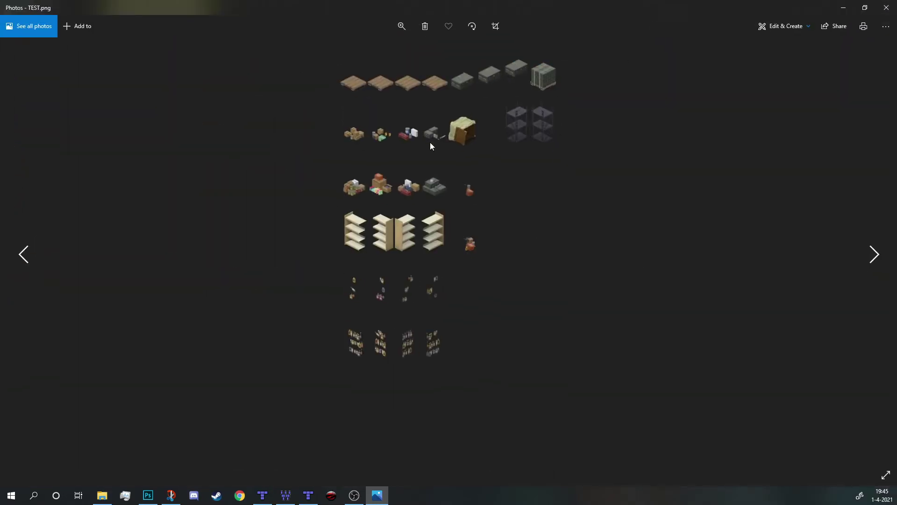
{"action": "scroll", "coordinate": [476, 62], "scroll_direction": "up", "scroll_amount": 2}
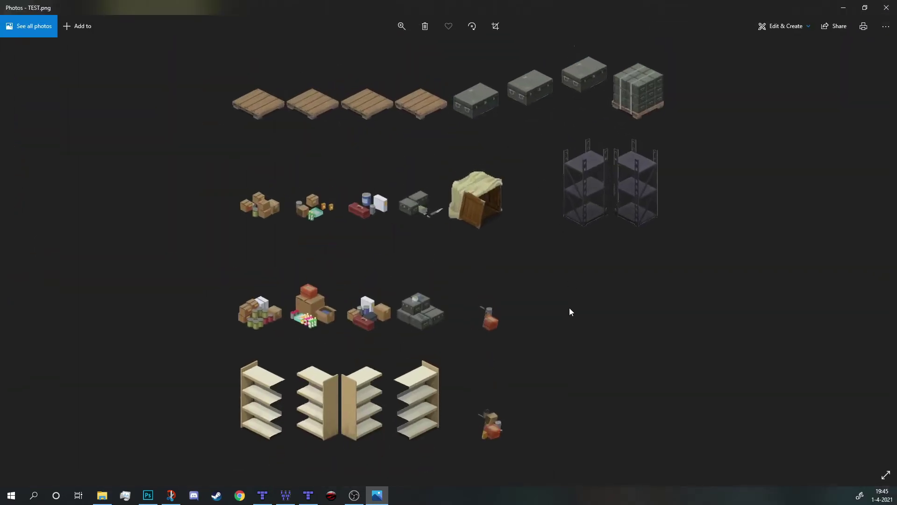
{"action": "left_click_drag", "start_coordinate": [570, 308], "coordinate": [609, 134]}
{"action": "left_click", "coordinate": [886, 8]}
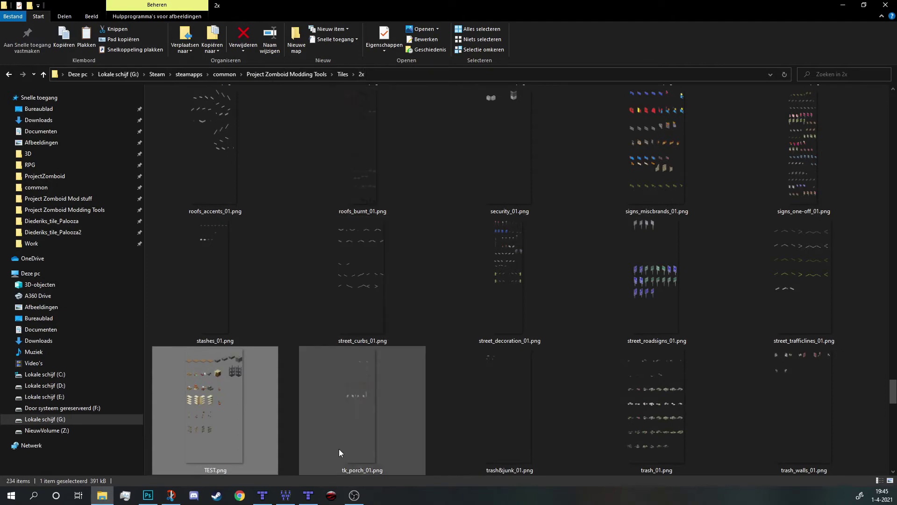
- Switch to Tiled, bring up the tileset manager and compare its tiles folder path with the folder holding TEST.png
{"action": "left_click", "coordinate": [312, 492]}
{"action": "scroll", "coordinate": [430, 154], "scroll_direction": "down", "scroll_amount": 3}
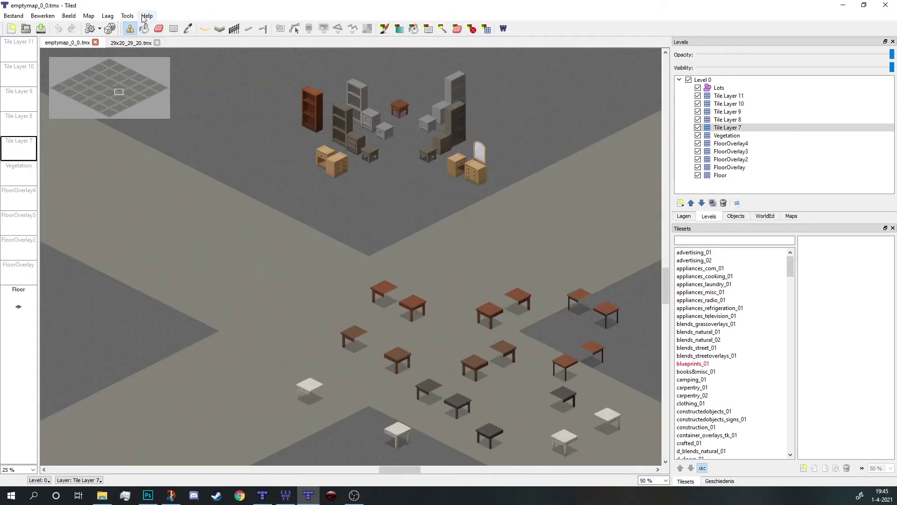
{"action": "left_click", "coordinate": [128, 16]}
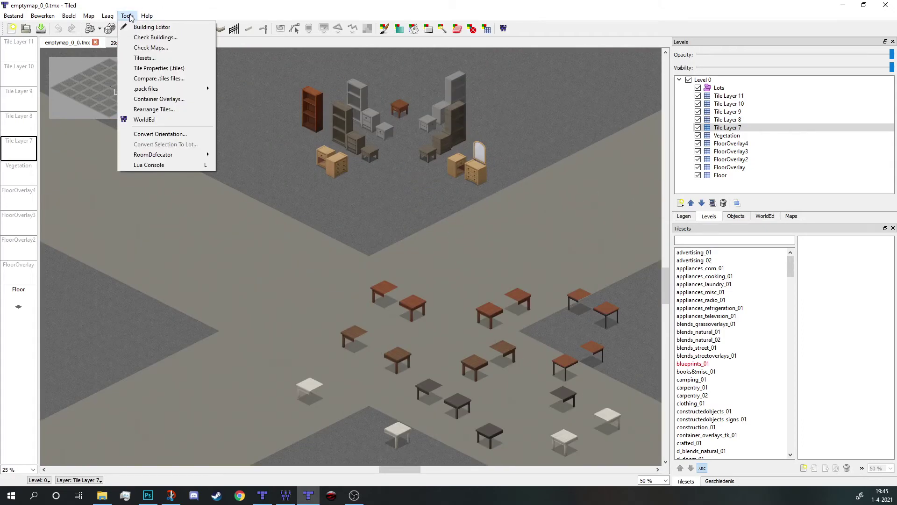
{"action": "left_click", "coordinate": [166, 57]}
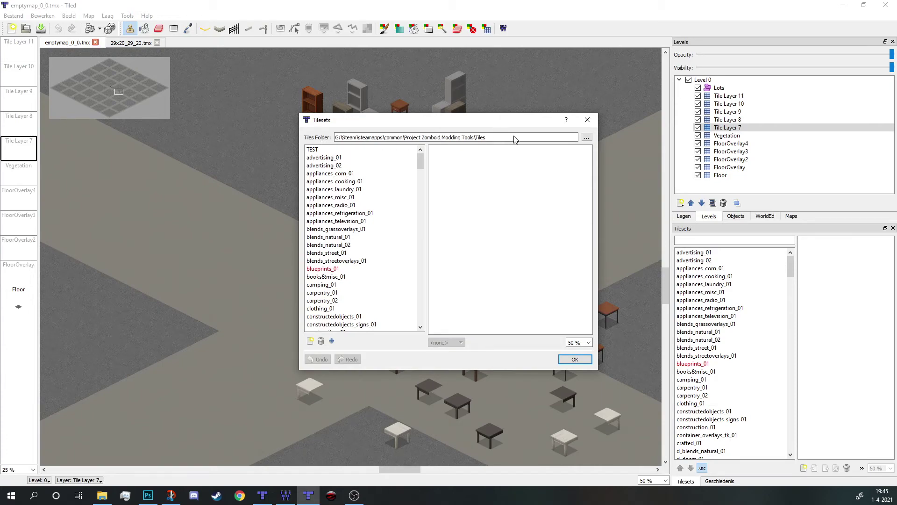
{"action": "key", "text": "alt+Tab"}
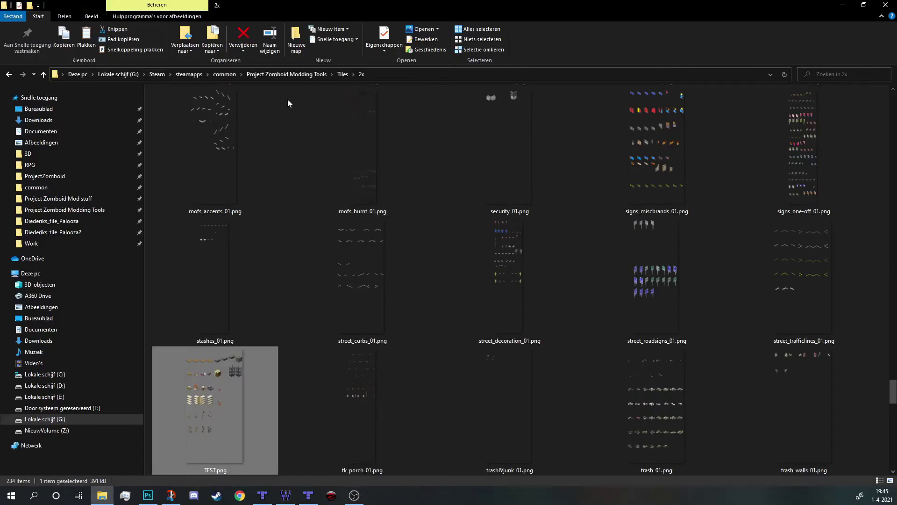
{"action": "left_click", "coordinate": [844, 4]}
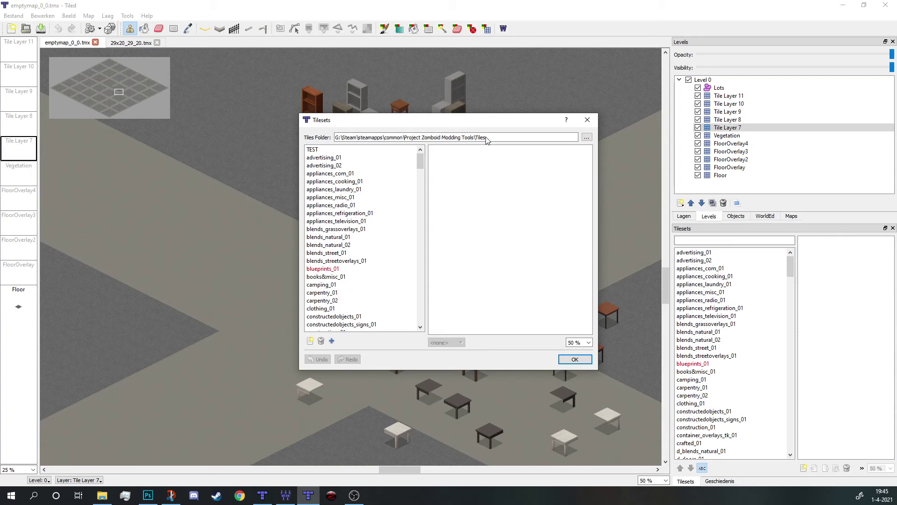
- Add all listed tilesets, including TEST, to the current map and close the tileset manager
{"action": "left_click", "coordinate": [333, 341]}
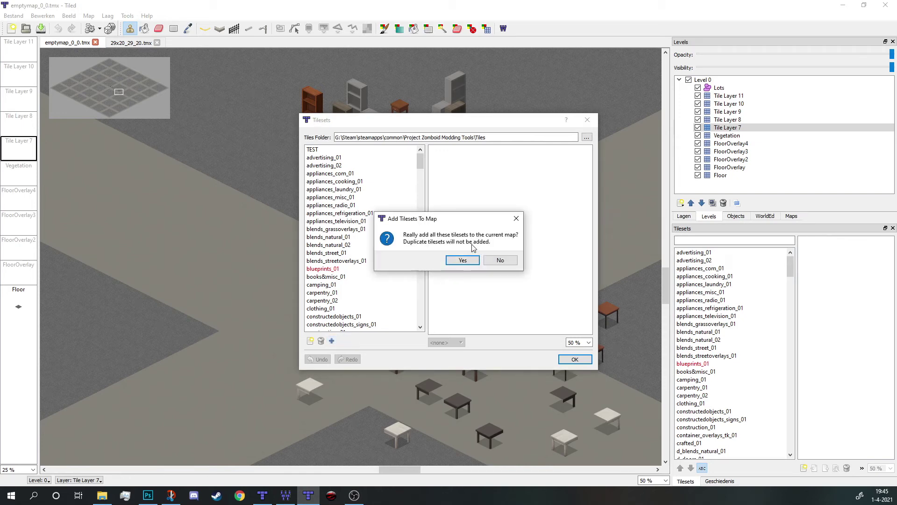
{"action": "left_click", "coordinate": [473, 260]}
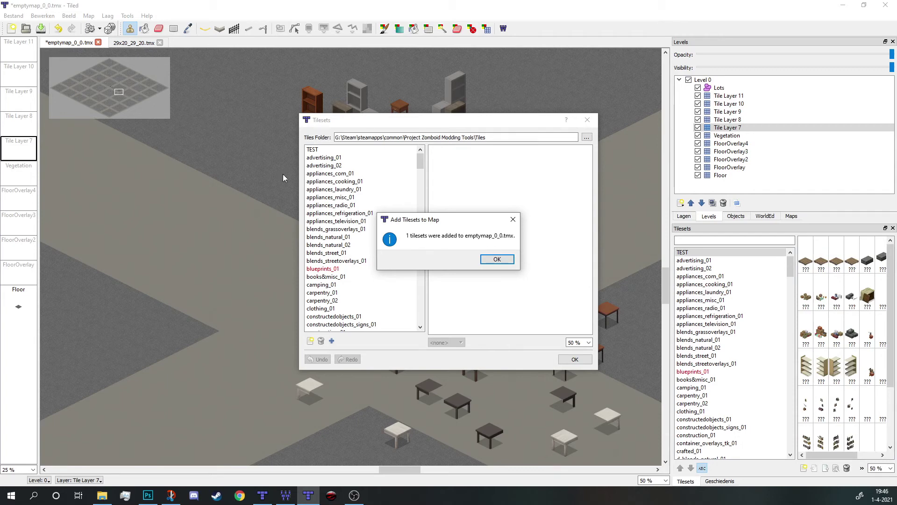
{"action": "left_click", "coordinate": [502, 260]}
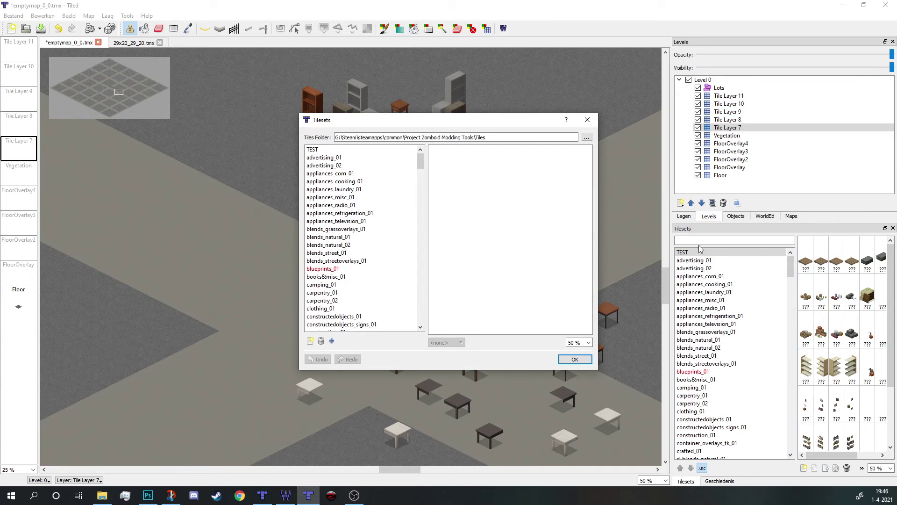
{"action": "left_click", "coordinate": [587, 358]}
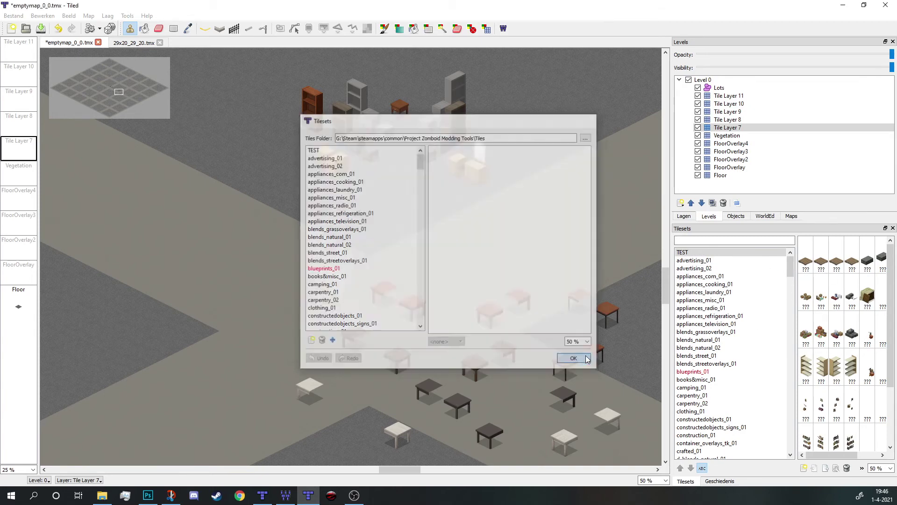
- Paint several wooden pallet tiles from the TEST tileset on Tile Layer 7, in the empty area east of the furniture and tables
{"action": "scroll", "coordinate": [540, 286], "scroll_direction": "right", "scroll_amount": 3}
{"action": "left_click", "coordinate": [806, 256]}
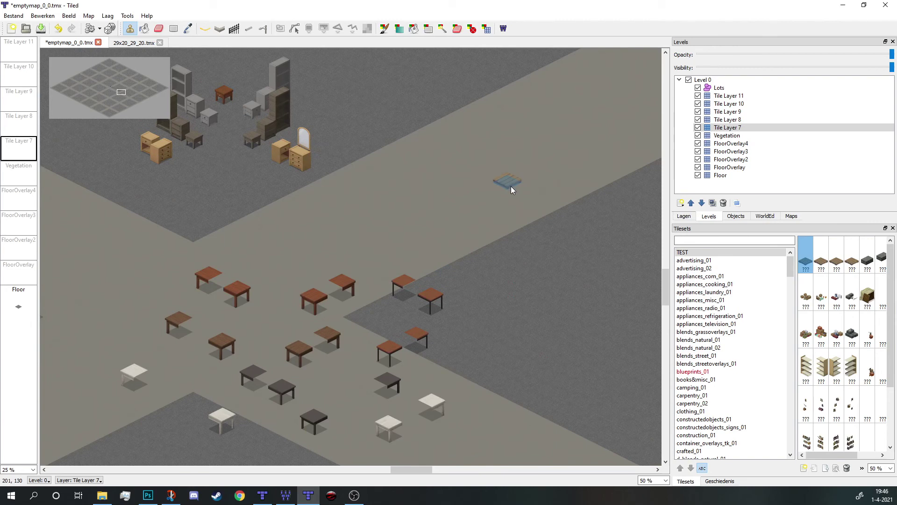
{"action": "left_click", "coordinate": [512, 186]}
{"action": "left_click_drag", "start_coordinate": [531, 194], "coordinate": [592, 264]}
- Paint a winding trail of grey-green crate tiles from the TEST tileset around the pallets and save the map
{"action": "left_click", "coordinate": [867, 259]}
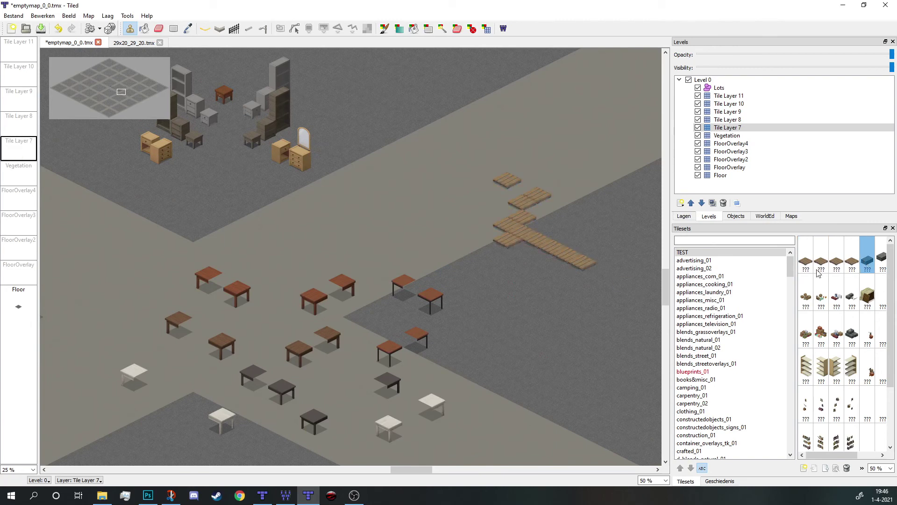
{"action": "mouse_move", "coordinate": [644, 215]}
{"action": "left_mouse_down"}
{"action": "mouse_move", "coordinate": [604, 150]}
{"action": "mouse_move", "coordinate": [599, 370]}
{"action": "left_mouse_up"}
{"action": "middle_click_drag", "start_coordinate": [599, 370], "coordinate": [472, 419]}
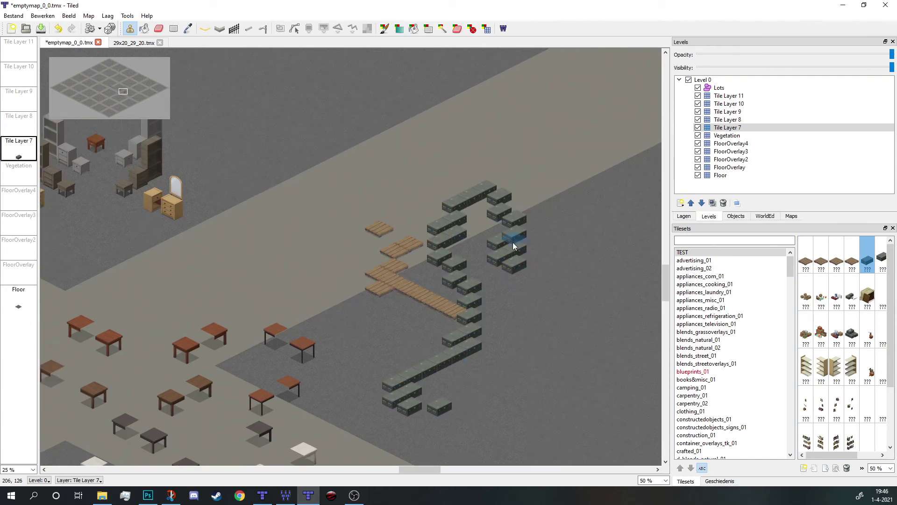
{"action": "key", "text": "ctrl+s"}
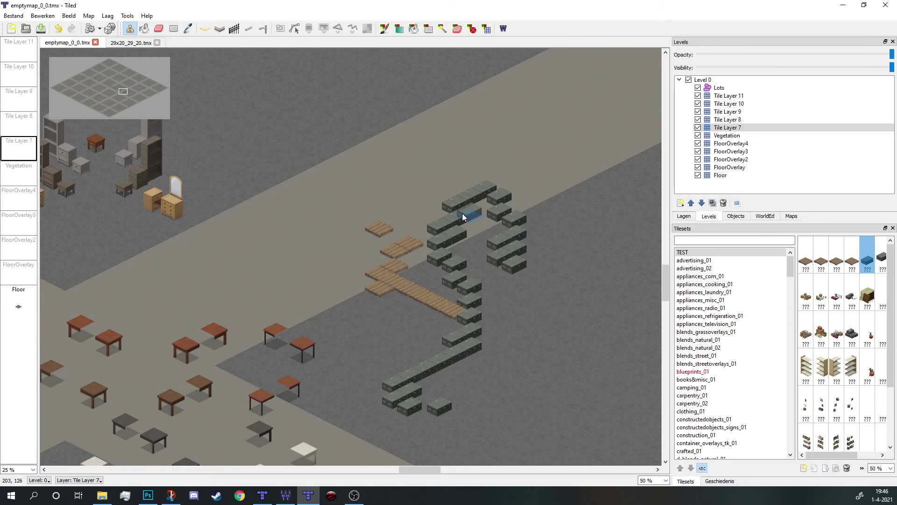
{"action": "middle_click_drag", "start_coordinate": [355, 227], "coordinate": [433, 263]}
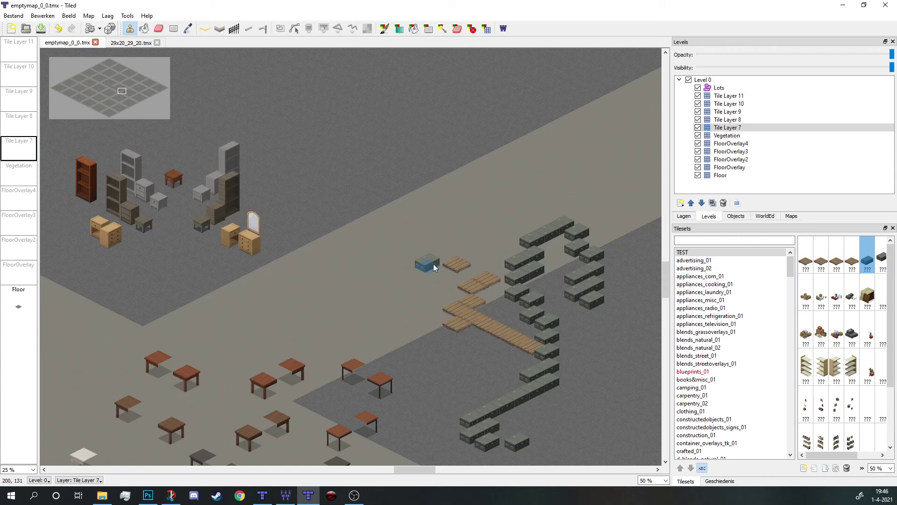
{"action": "scroll", "coordinate": [433, 264], "scroll_direction": "up", "scroll_amount": 3}
{"action": "scroll", "coordinate": [433, 263], "scroll_direction": "left", "scroll_amount": 3}
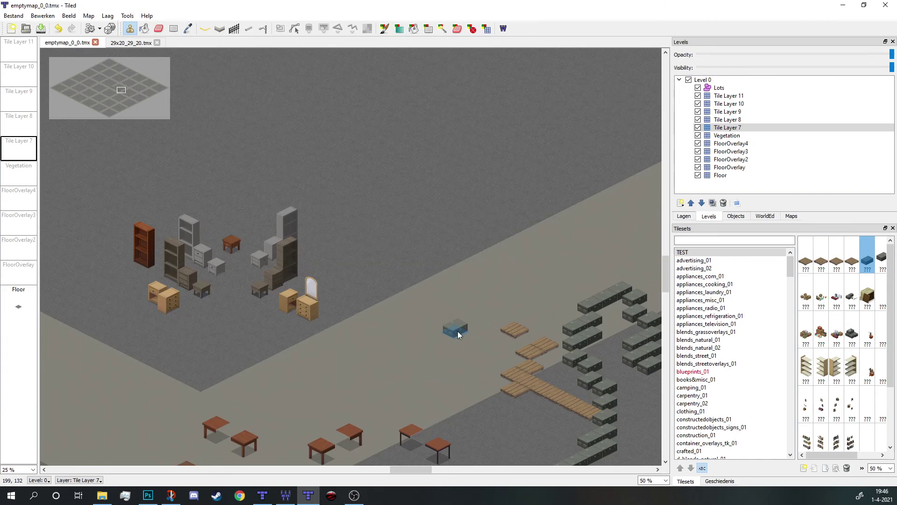